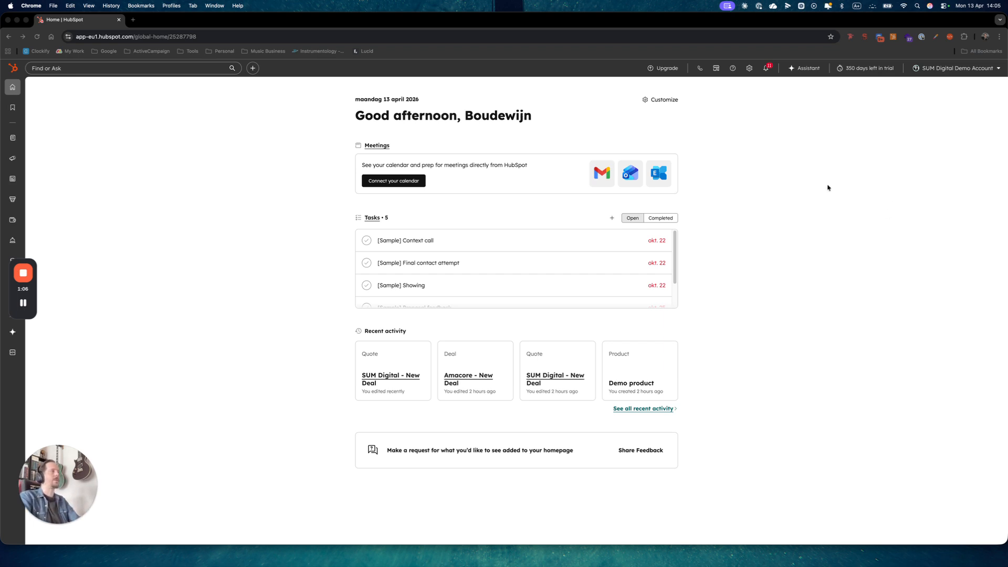
Step: Open the tax rates page in the Commerce section of the account settings
click(774, 157)
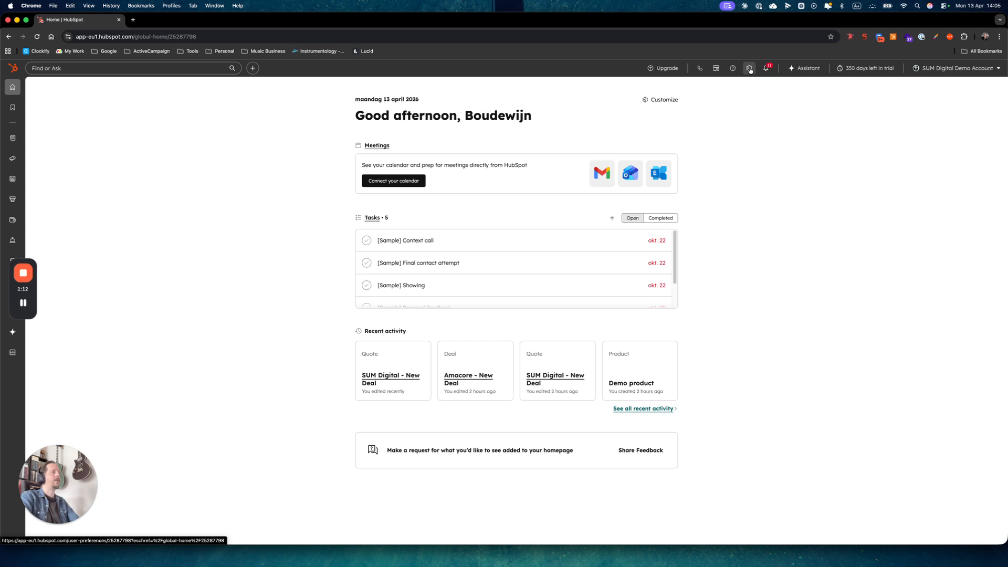
click(749, 69)
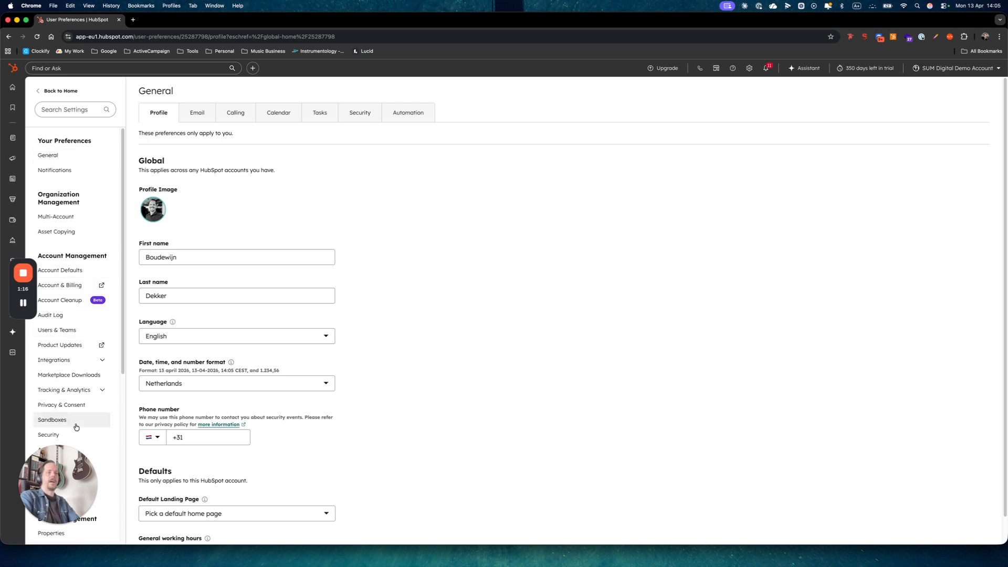
drag(77, 482, 461, 494)
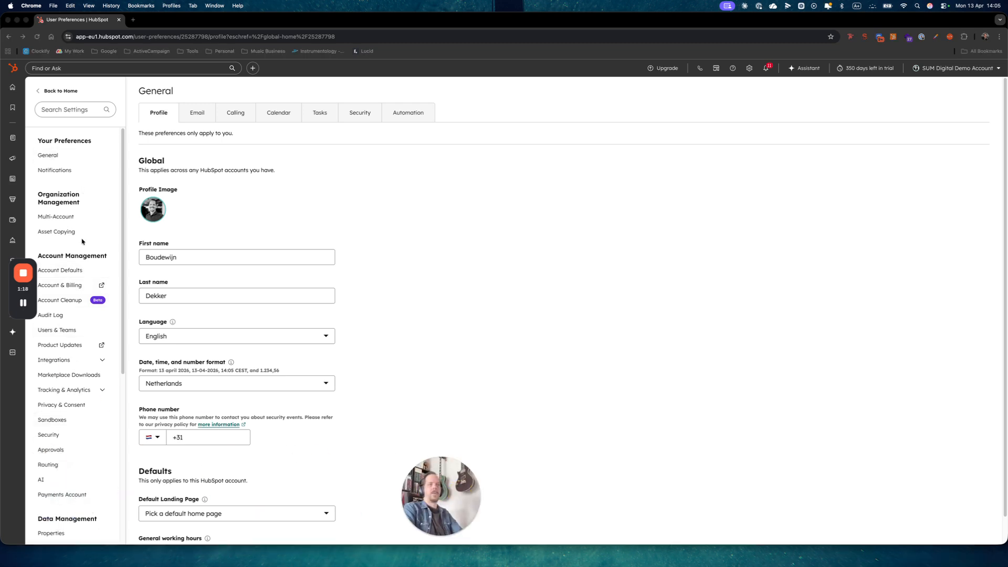
scroll(88, 344, down, 2)
scroll(88, 345, down, 5)
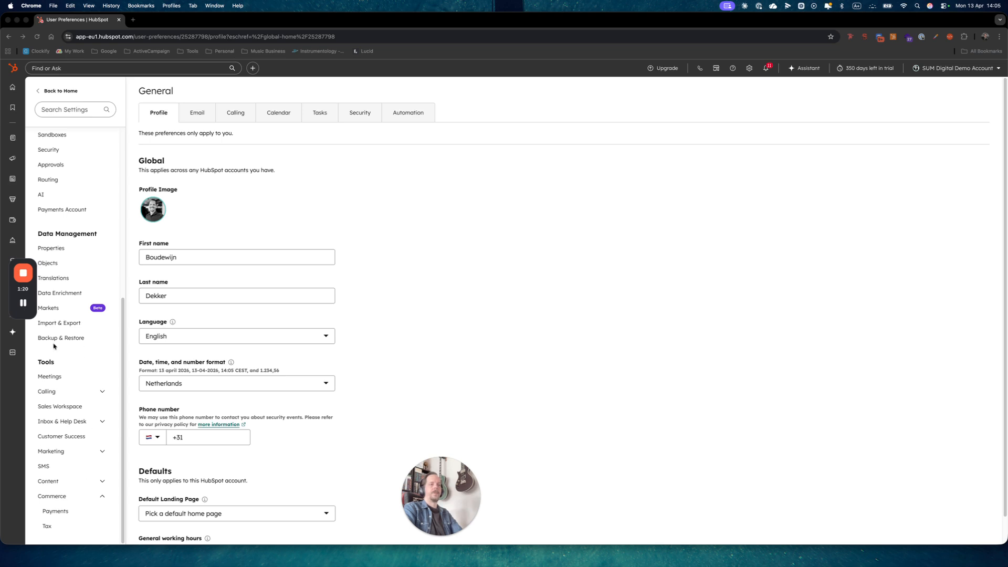
click(50, 362)
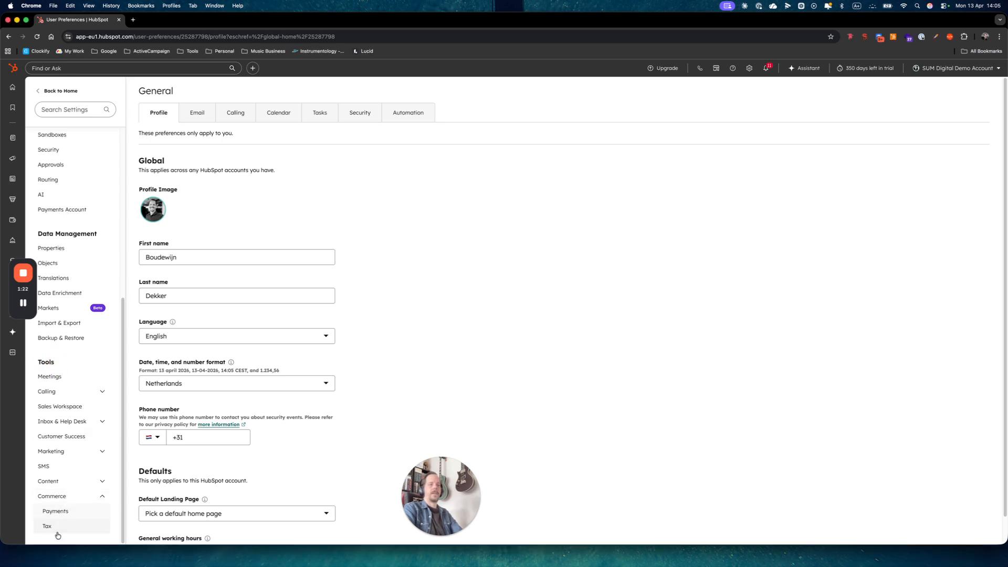
click(38, 494)
click(50, 526)
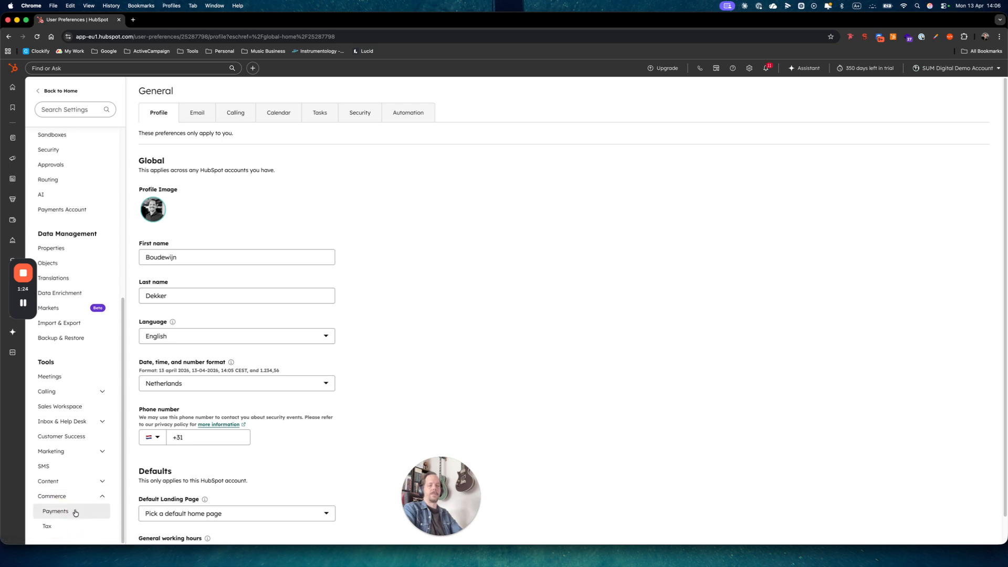
click(52, 526)
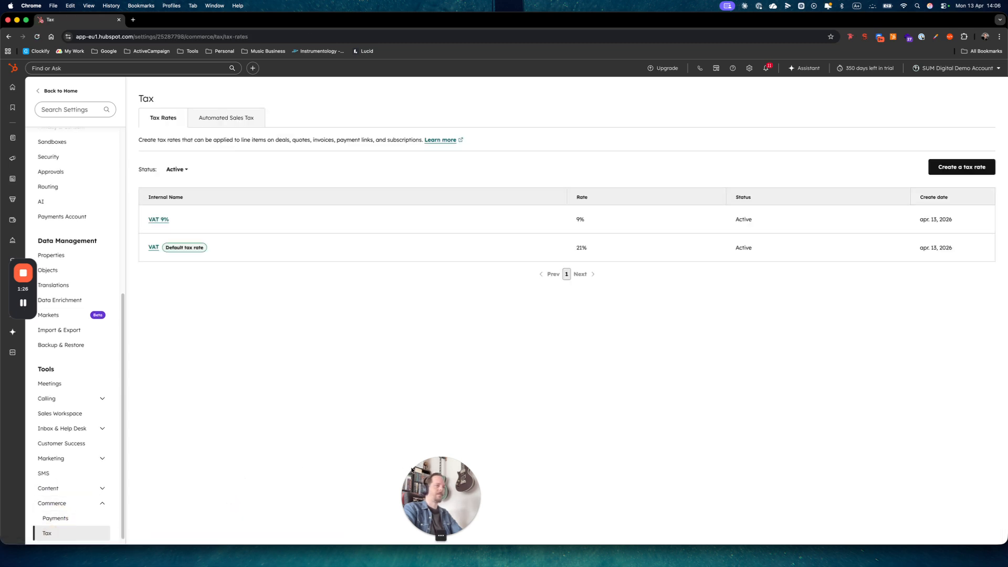
drag(336, 471, 68, 470)
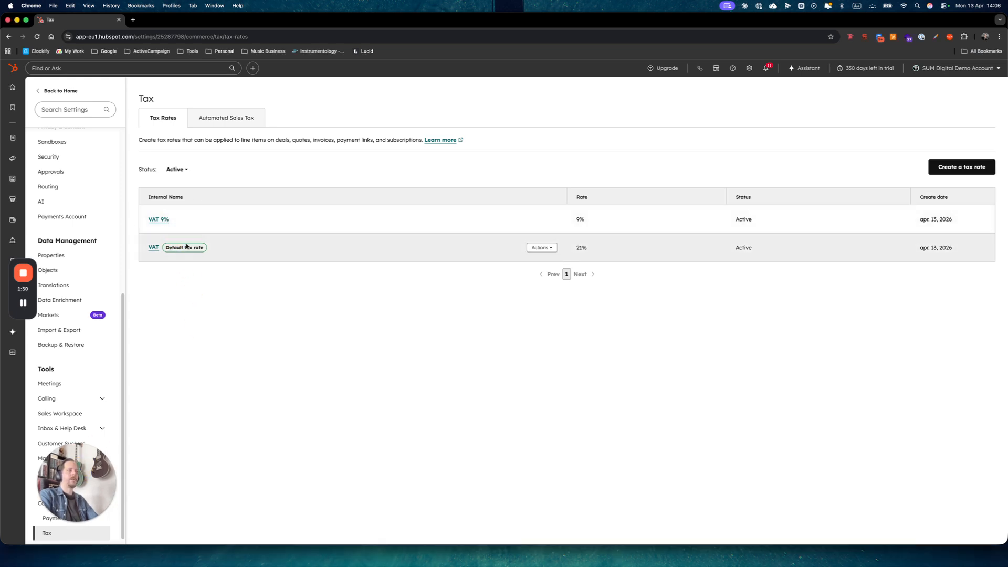
Step: Examine the tax rates and the actions available for the VAT 9% rate
mouse_move(186, 245)
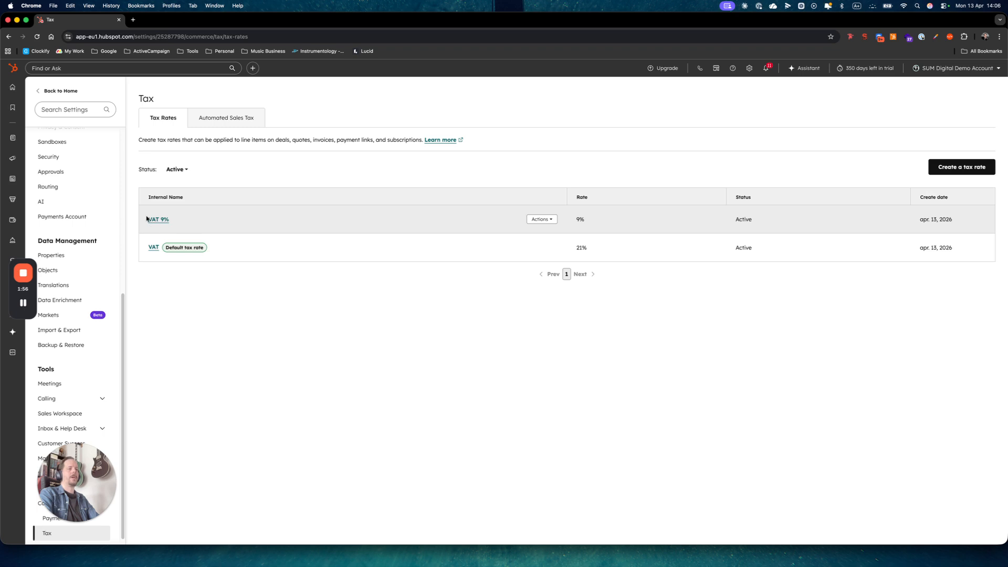
click(546, 219)
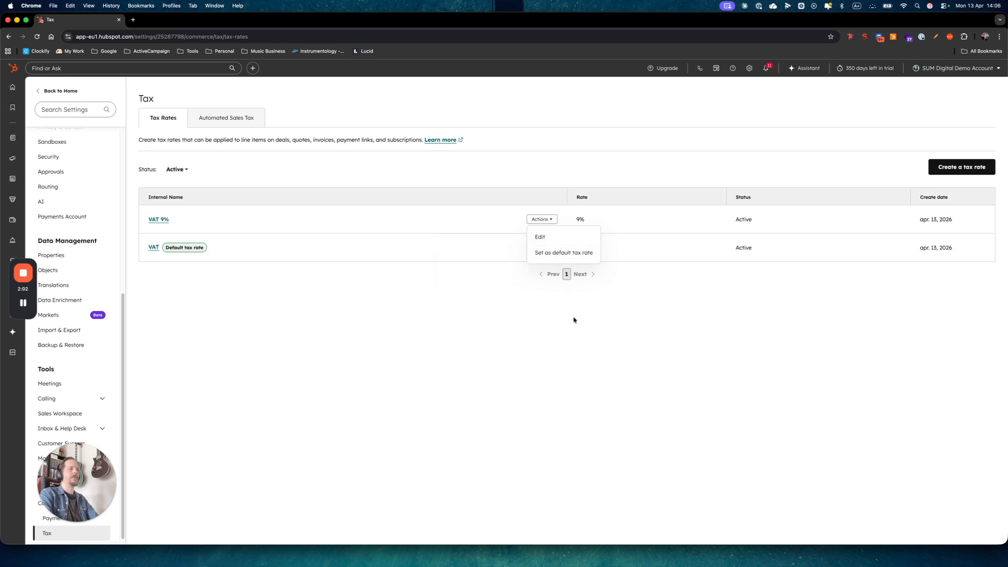
click(472, 326)
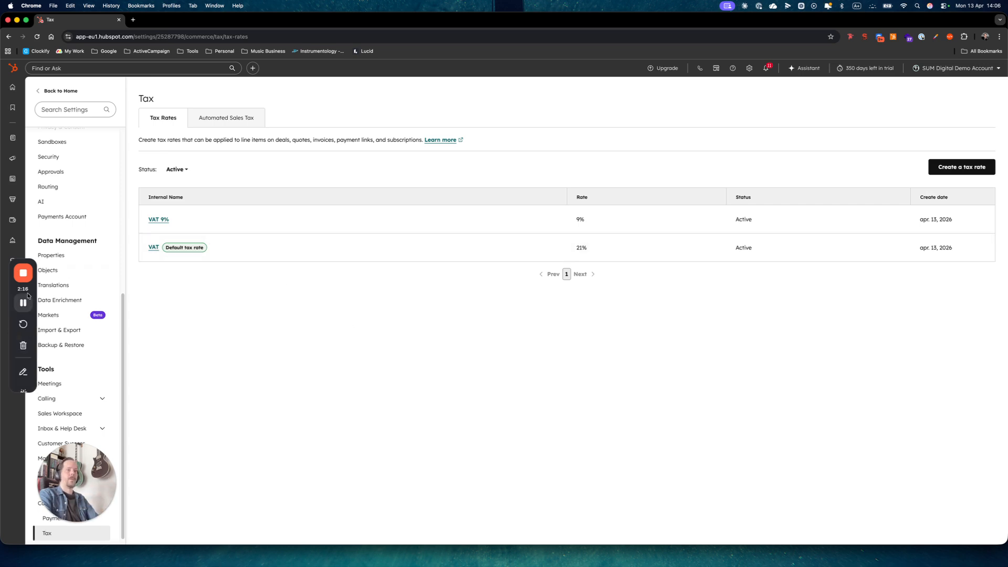
drag(23, 288, 24, 404)
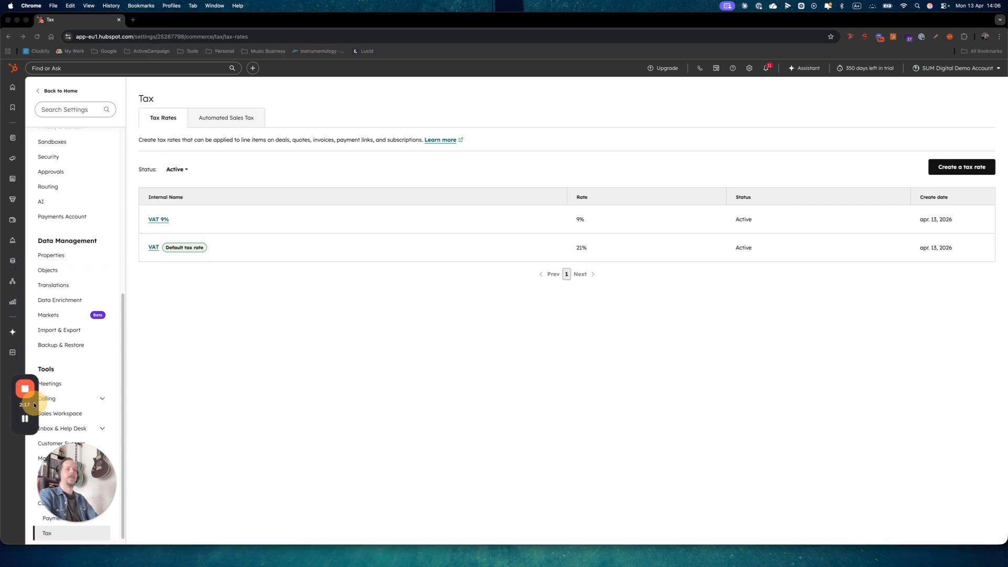
Step: Create a quote from the Commerce quotes list, associated with the SUM Digital - New Deal deal and using the Starter Quote Template
click(11, 158)
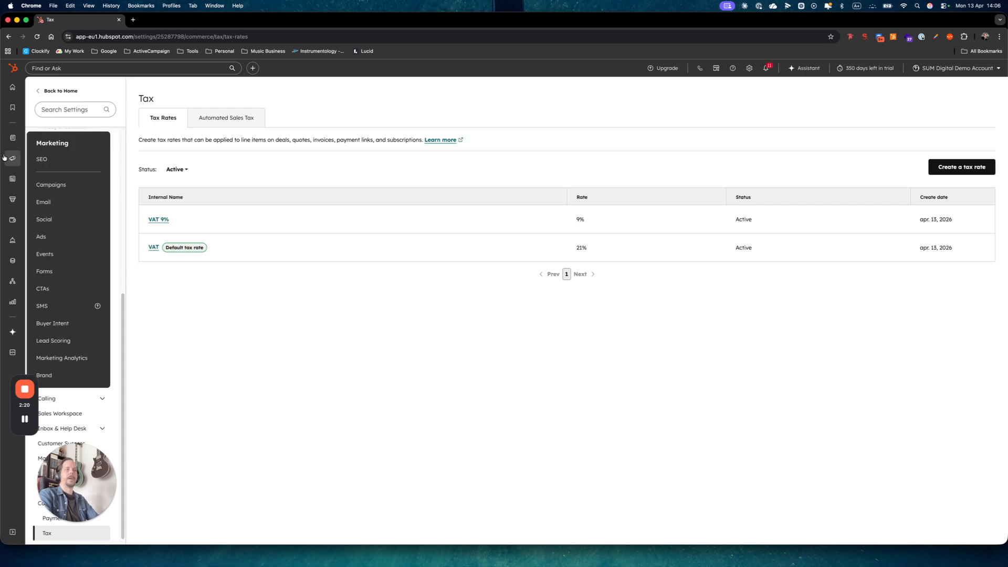
mouse_move(14, 227)
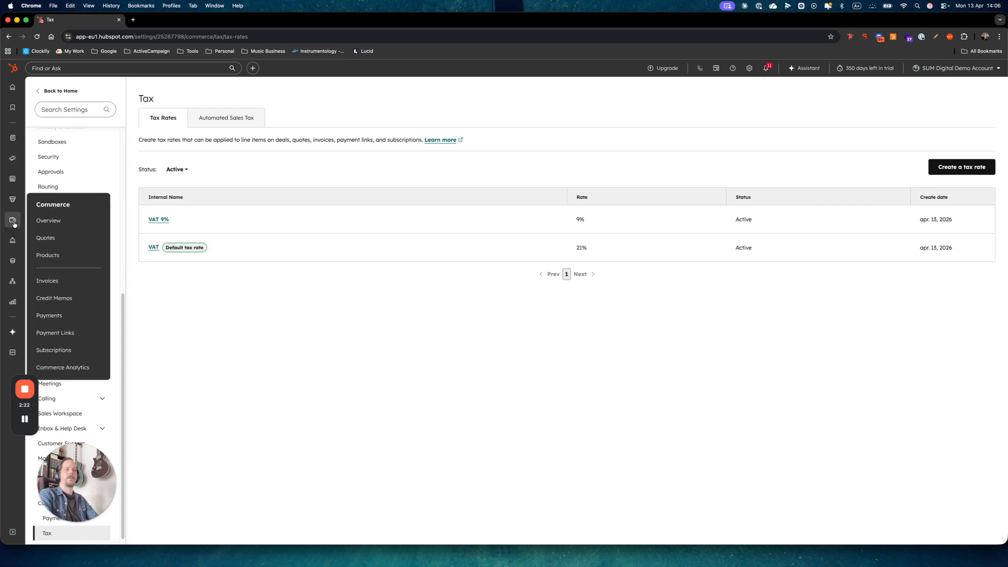
click(45, 239)
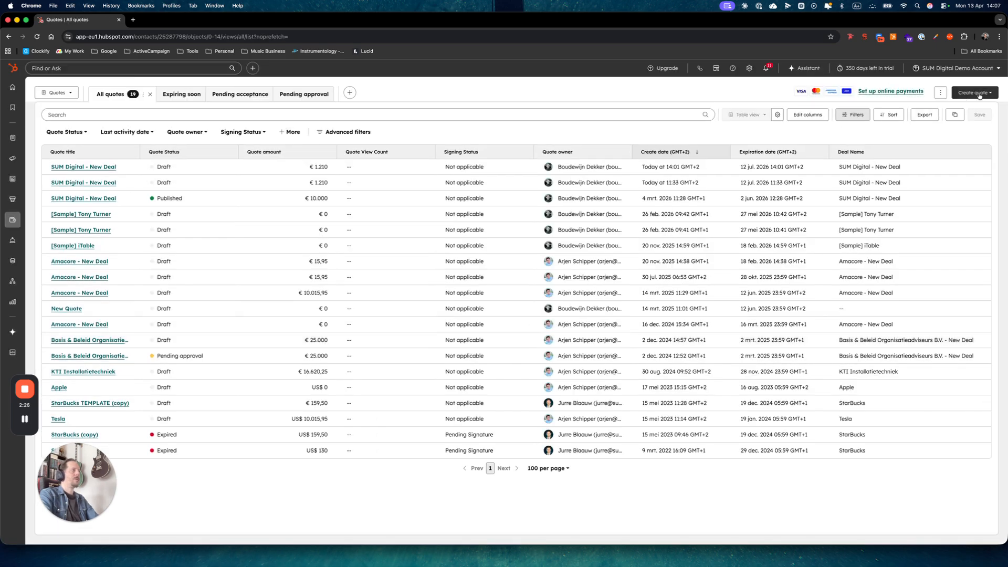
click(979, 95)
click(960, 112)
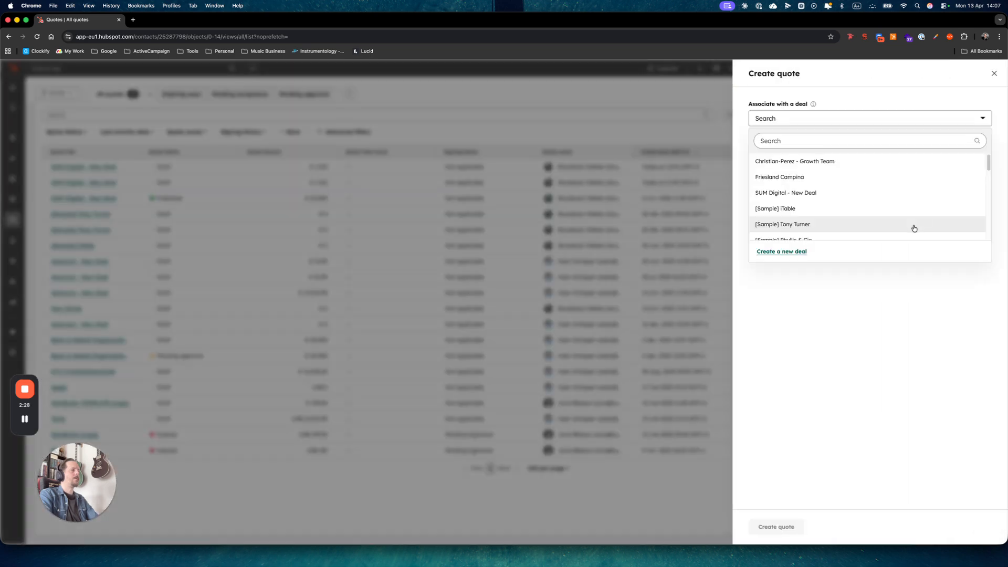
click(773, 194)
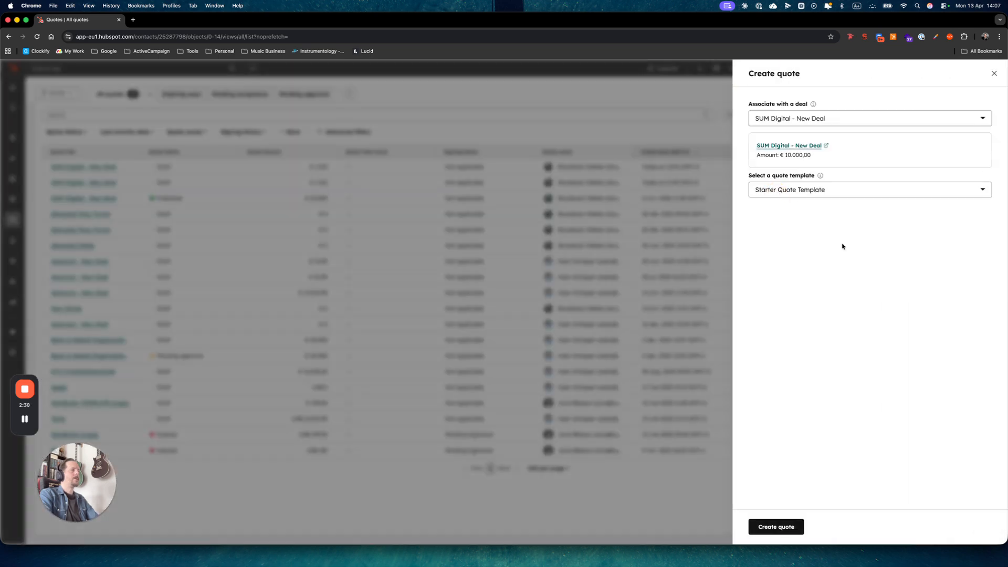
click(778, 526)
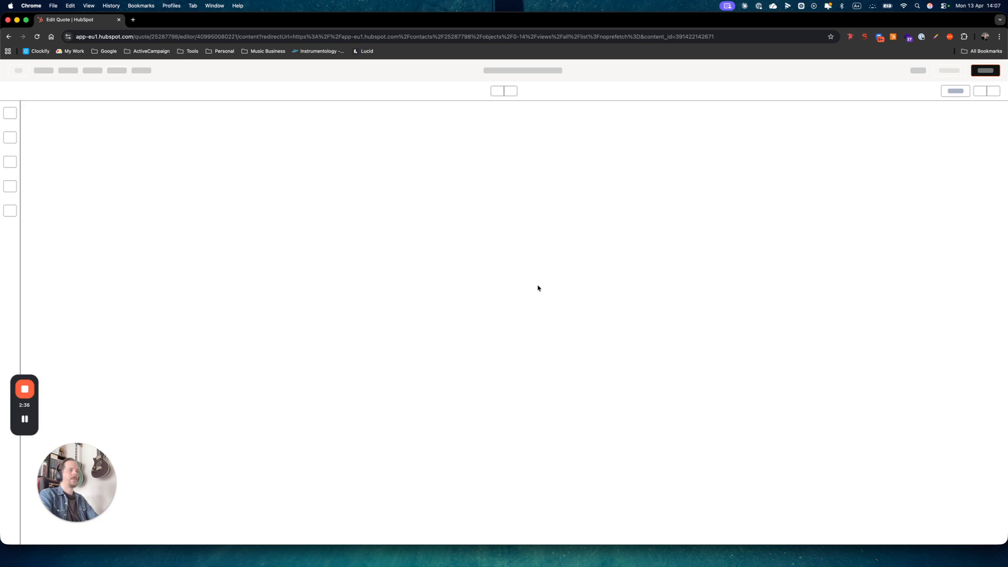
Step: Open the quote's line items for editing and delete the Entree - Editie 5 item
scroll(656, 411, down, 3)
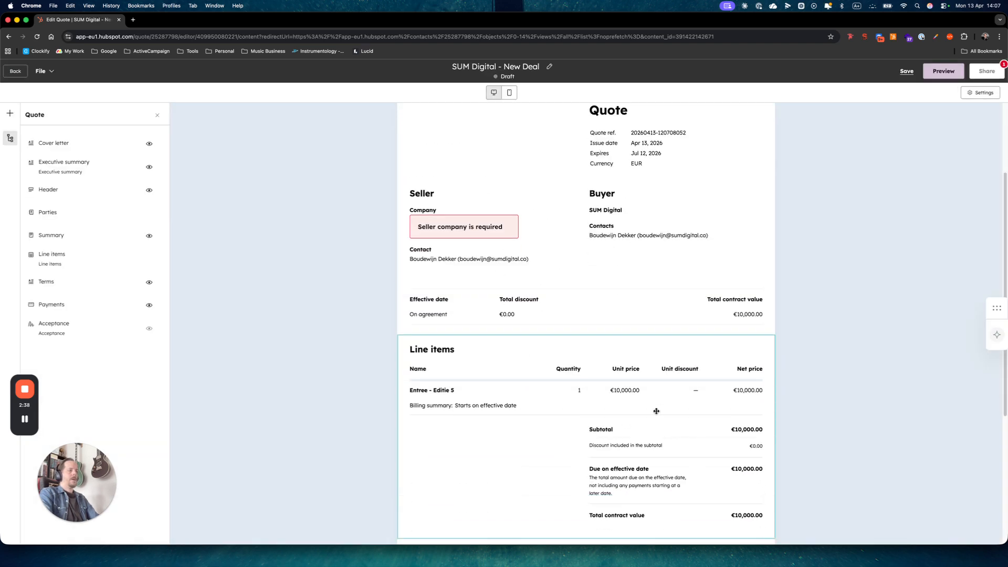
click(670, 395)
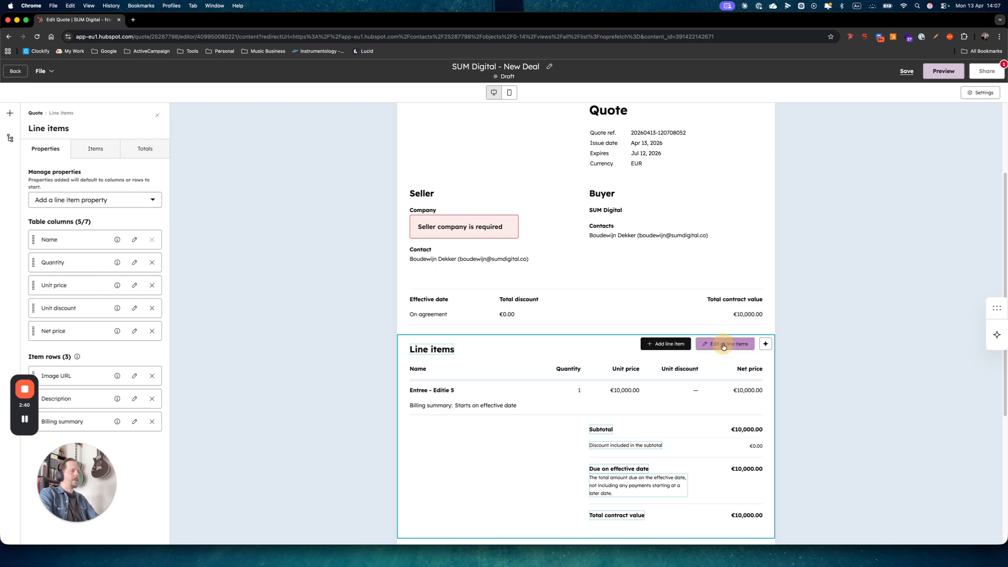
click(723, 345)
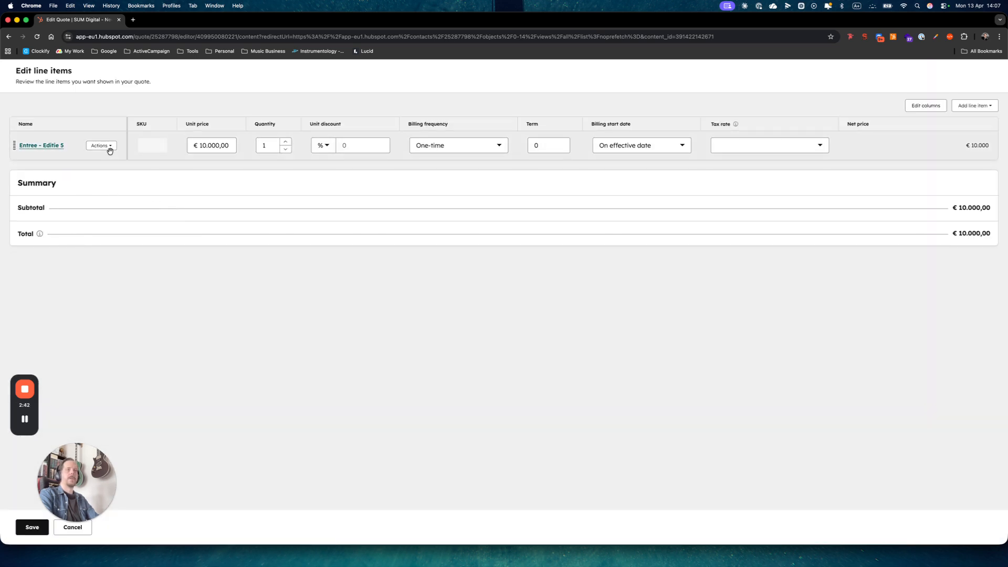
click(103, 146)
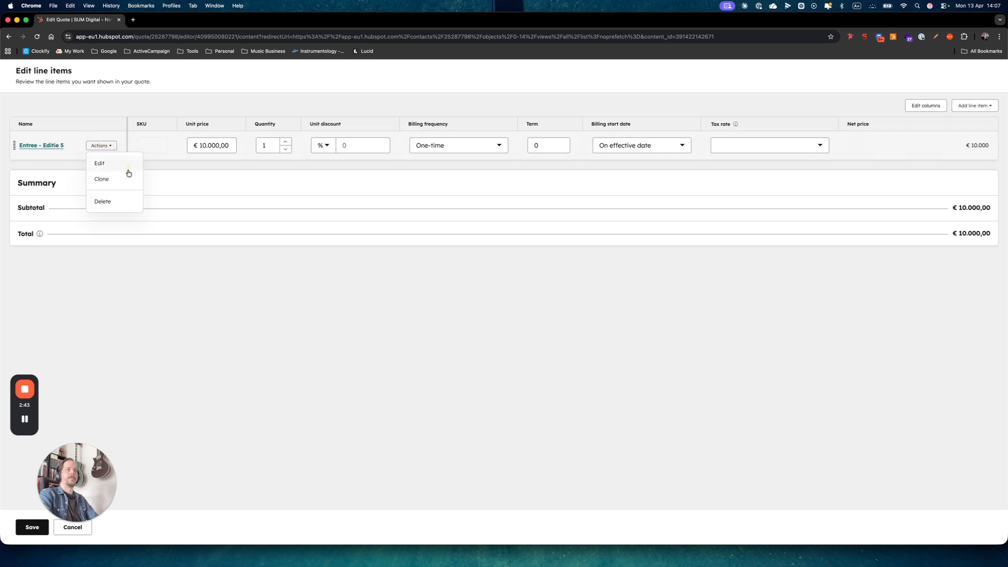
click(103, 202)
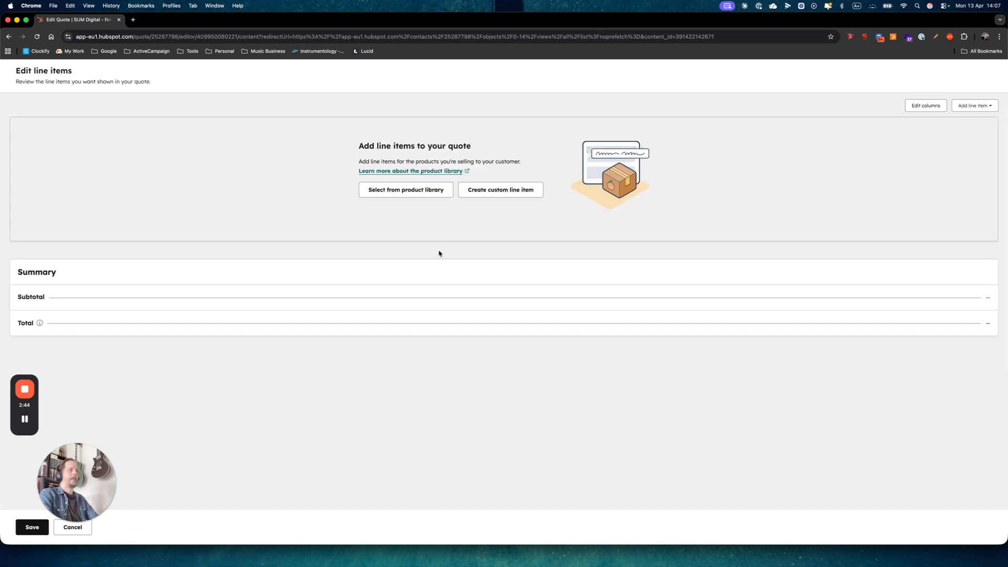
Step: Add Demo product from the product library as a line item on the quote
click(384, 192)
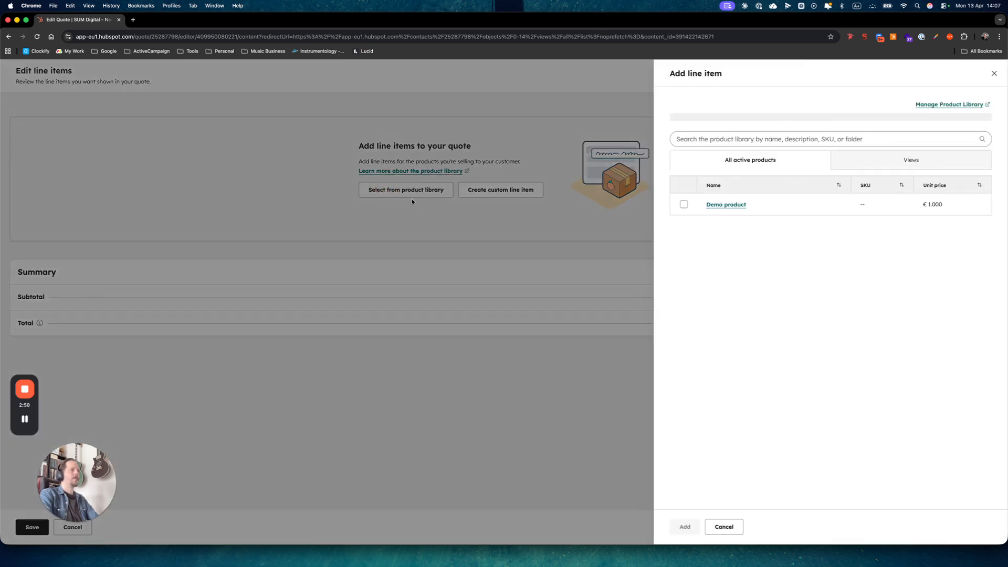
click(729, 207)
click(680, 526)
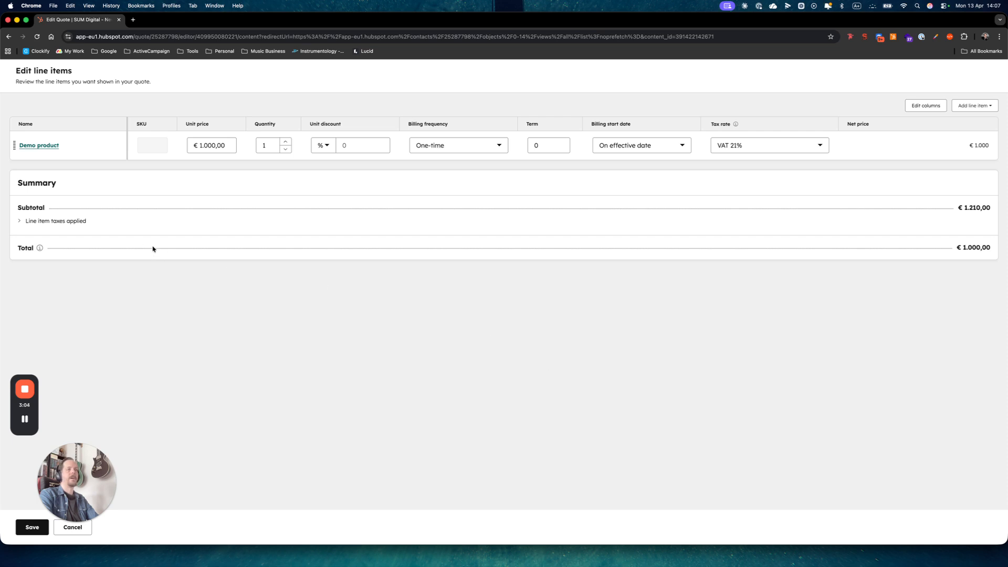
Step: Expand the applied line item taxes in the summary and examine the one-time tax amount and the total
click(19, 221)
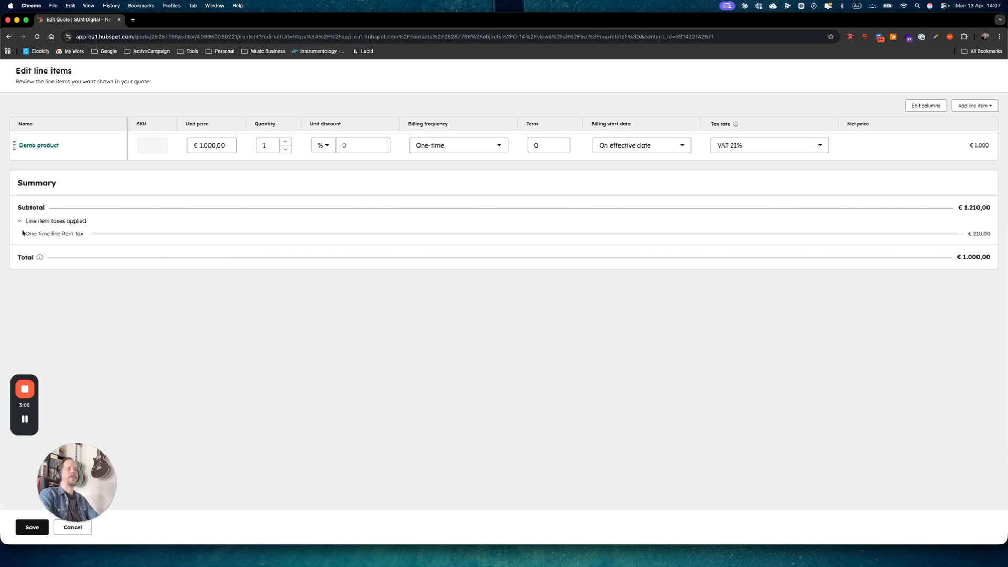
drag(23, 232, 85, 233)
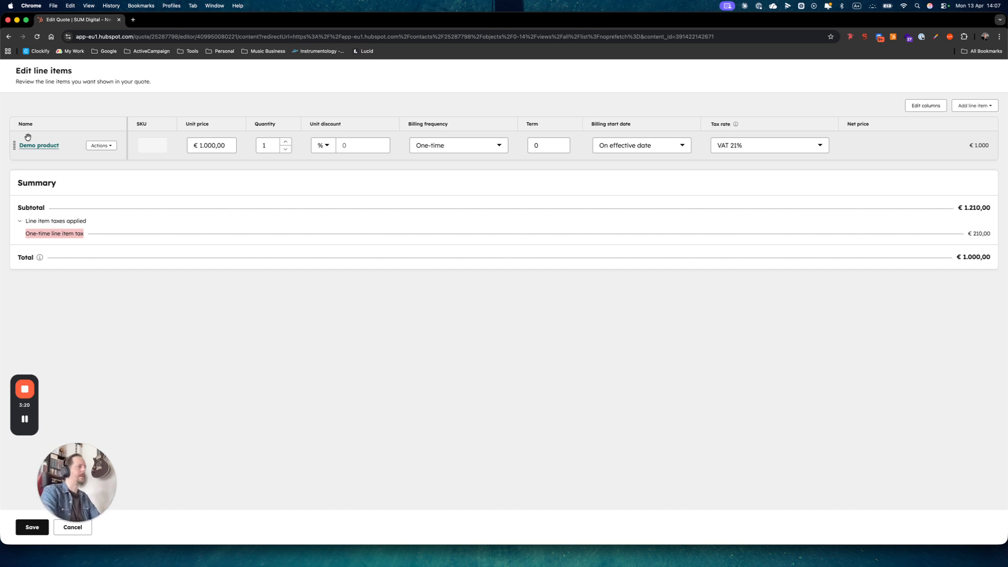
click(206, 305)
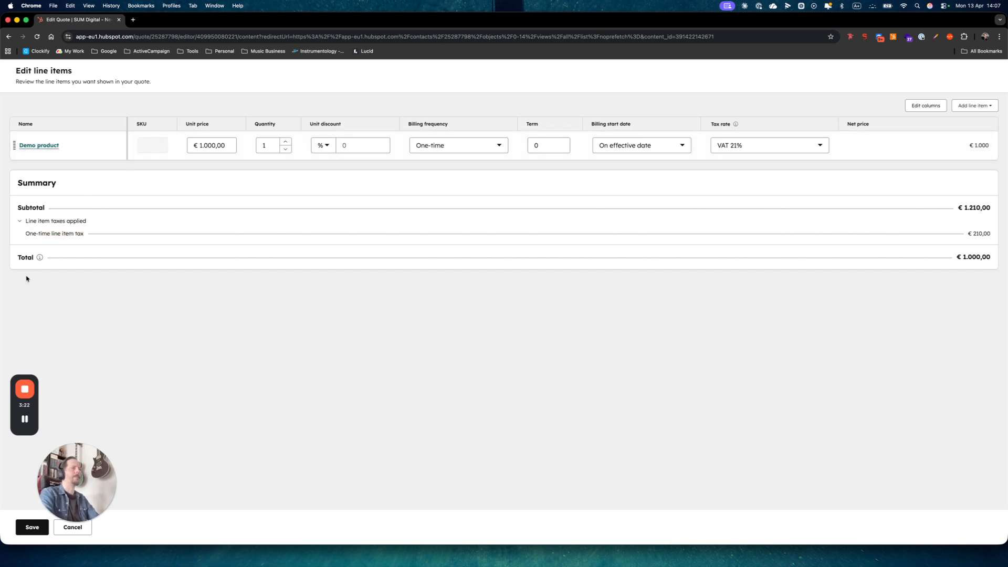
double_click(23, 257)
drag(654, 286, 985, 300)
click(979, 296)
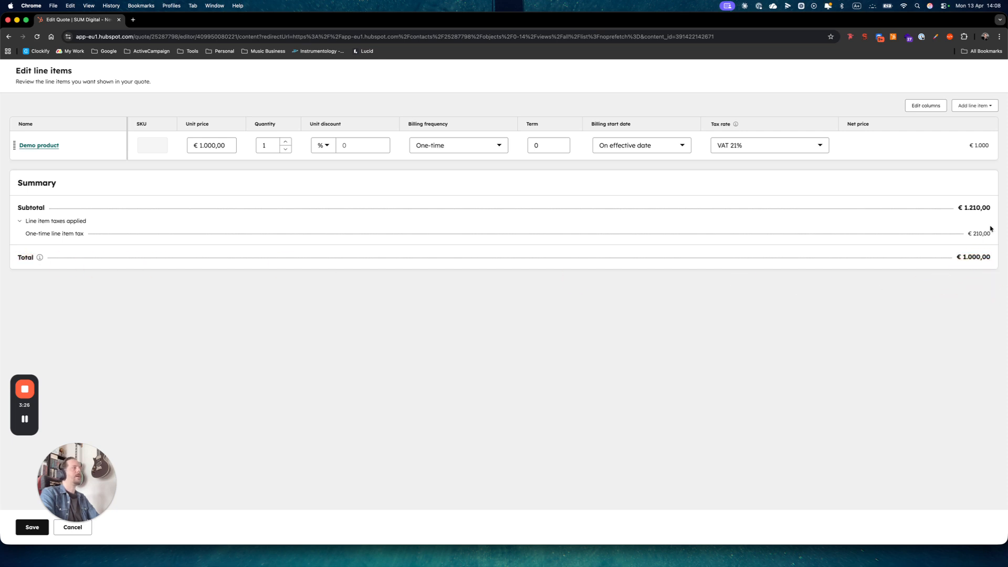
drag(967, 237, 981, 292)
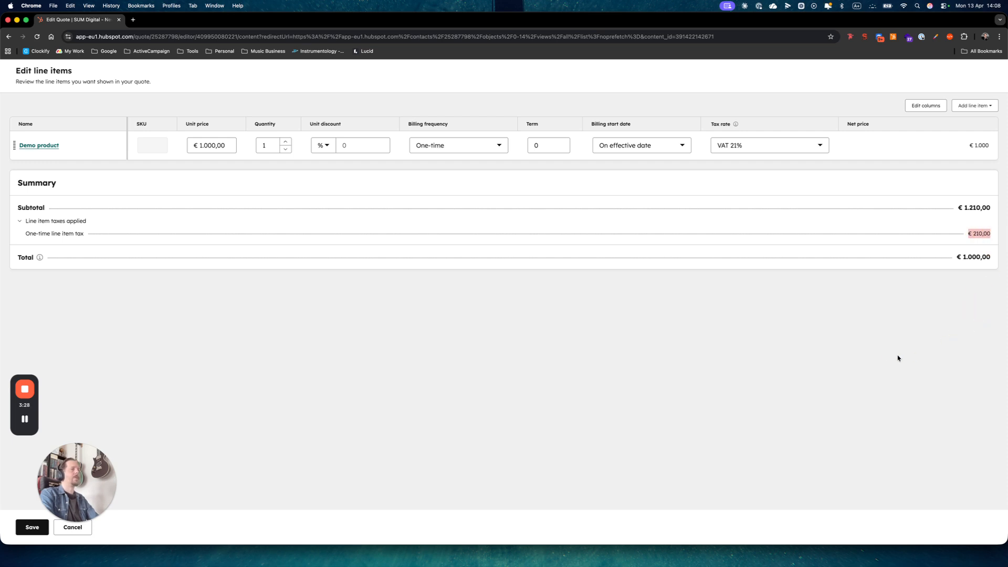
click(840, 345)
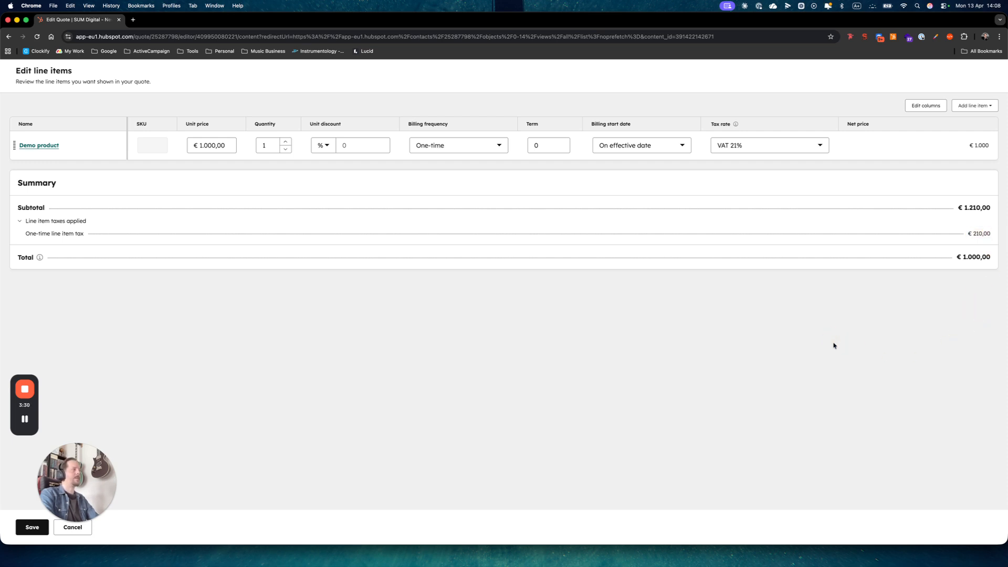
Step: Add Demo product from the product library as a second line item
click(971, 126)
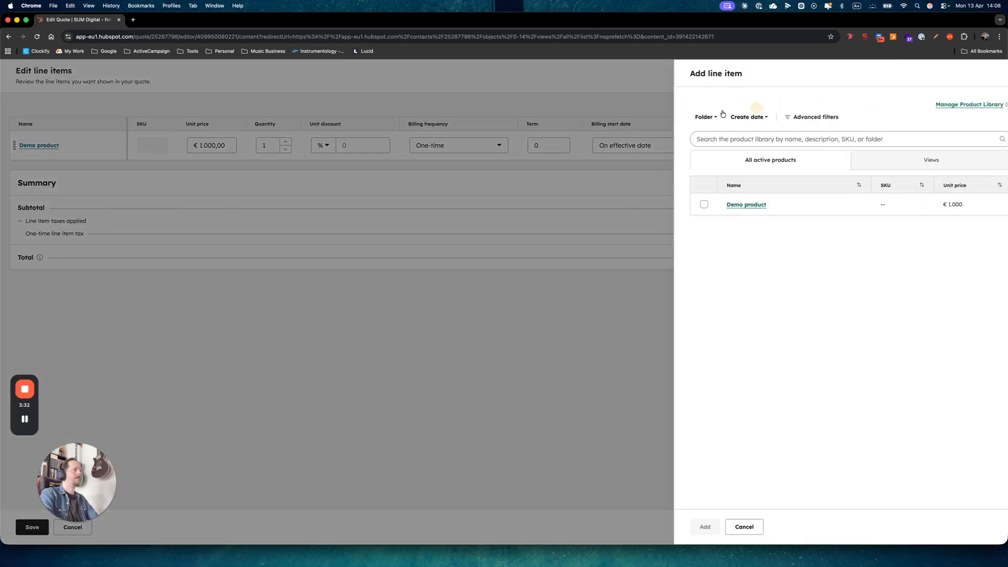
click(740, 209)
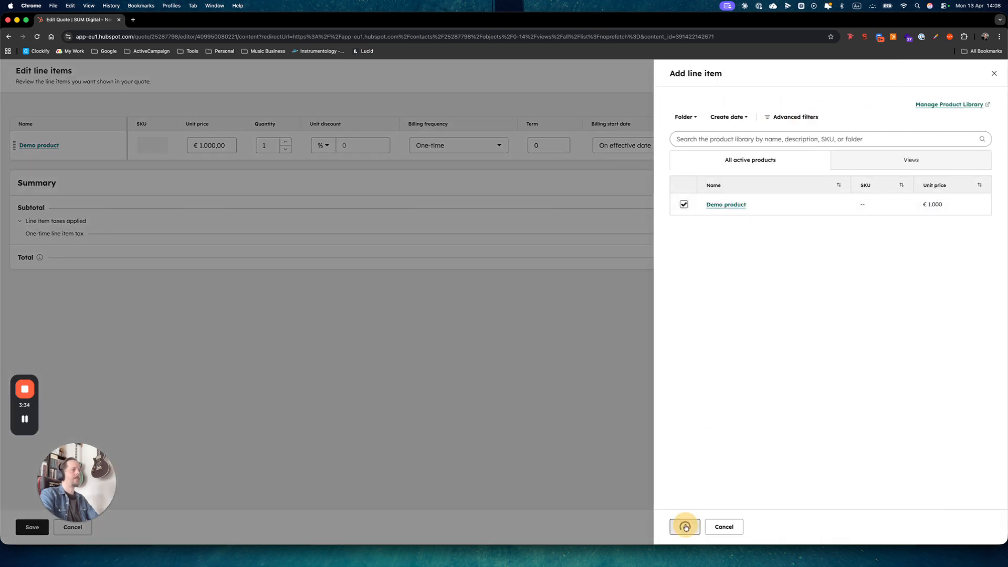
click(684, 526)
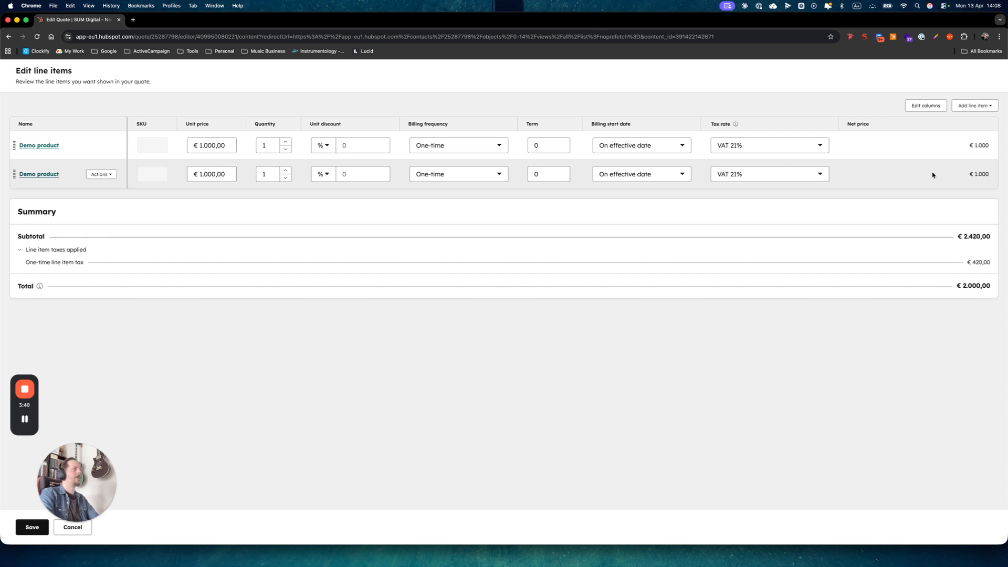
Step: Add Demo product from the product library as a third line item on the quote
click(996, 106)
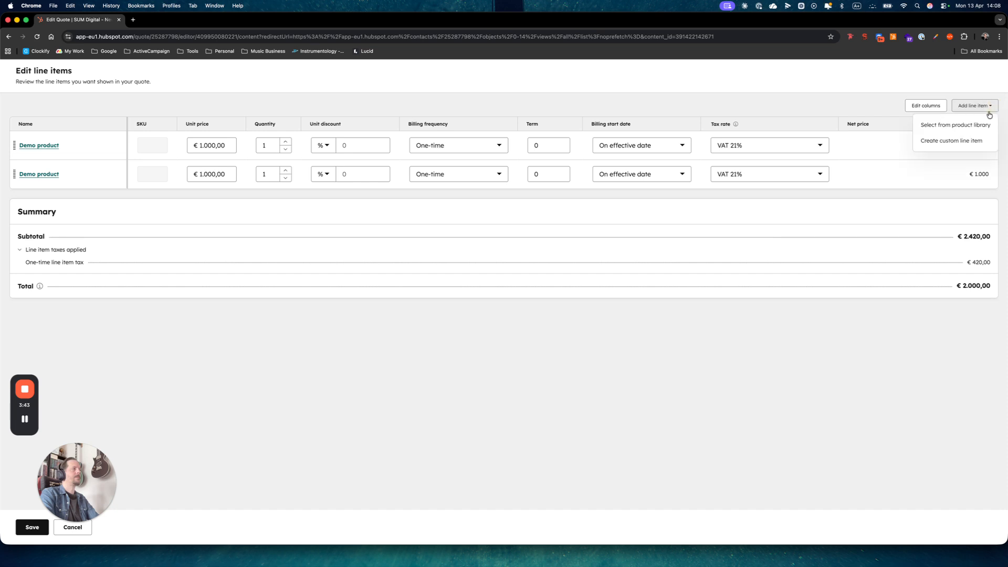
click(964, 126)
click(683, 204)
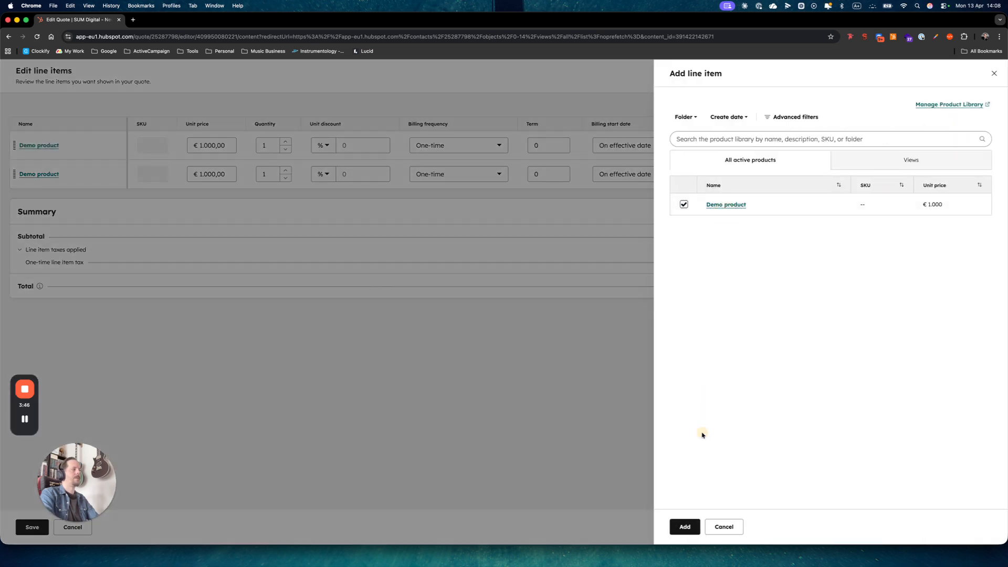
click(684, 529)
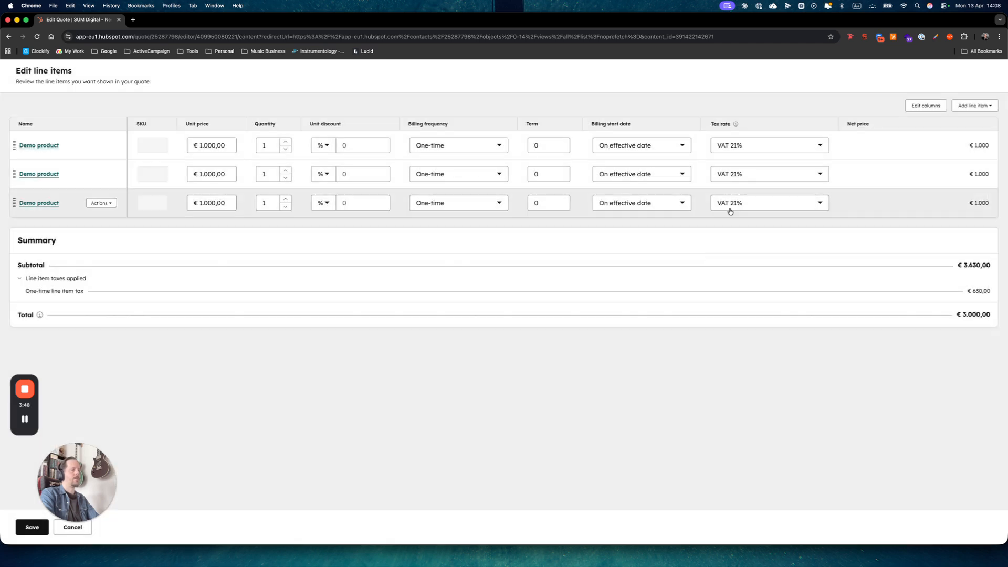
Step: Change the third line item's tax rate to VAT 9% 9%, check the one-time line item tax, and save the line items
click(755, 205)
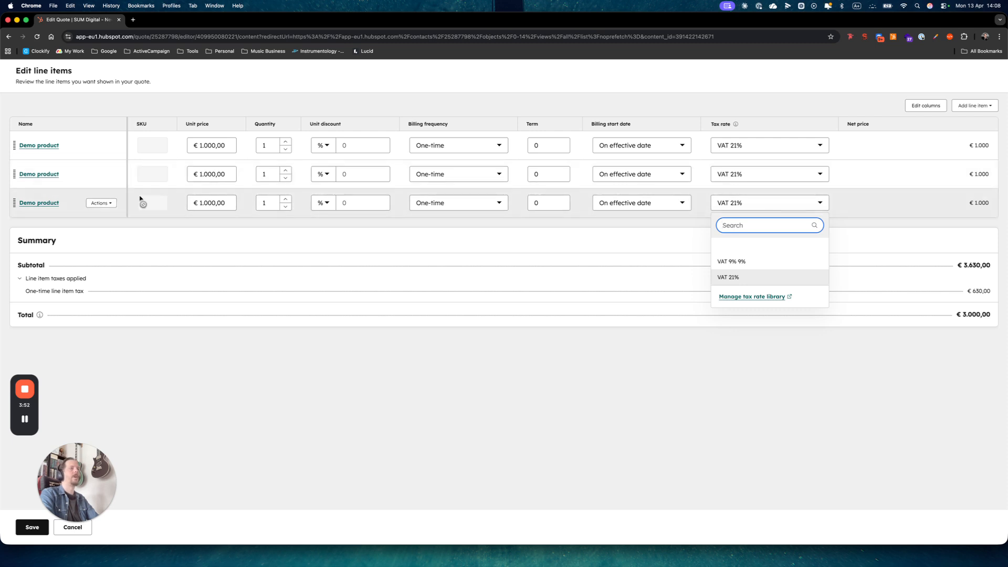
click(744, 261)
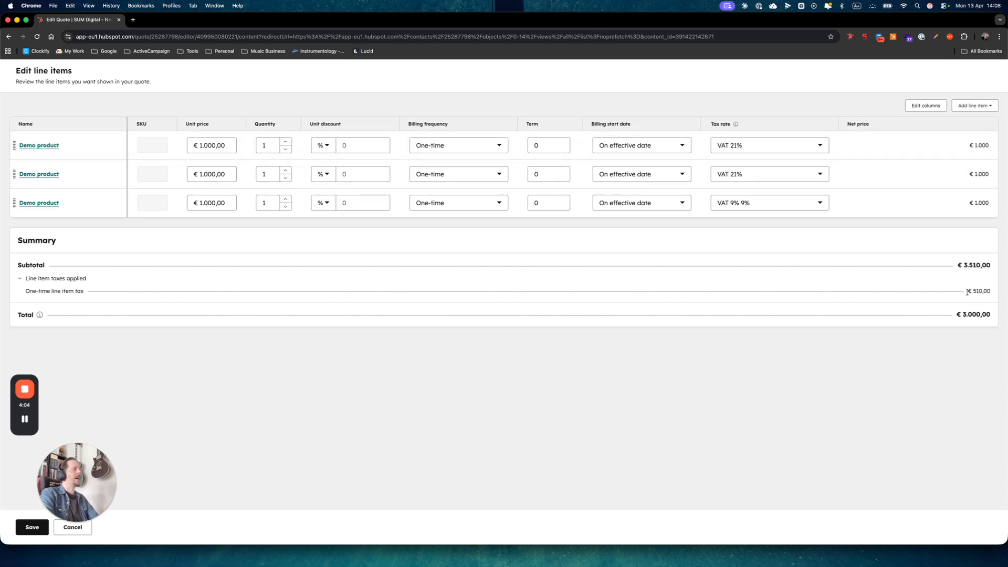
drag(968, 291, 996, 292)
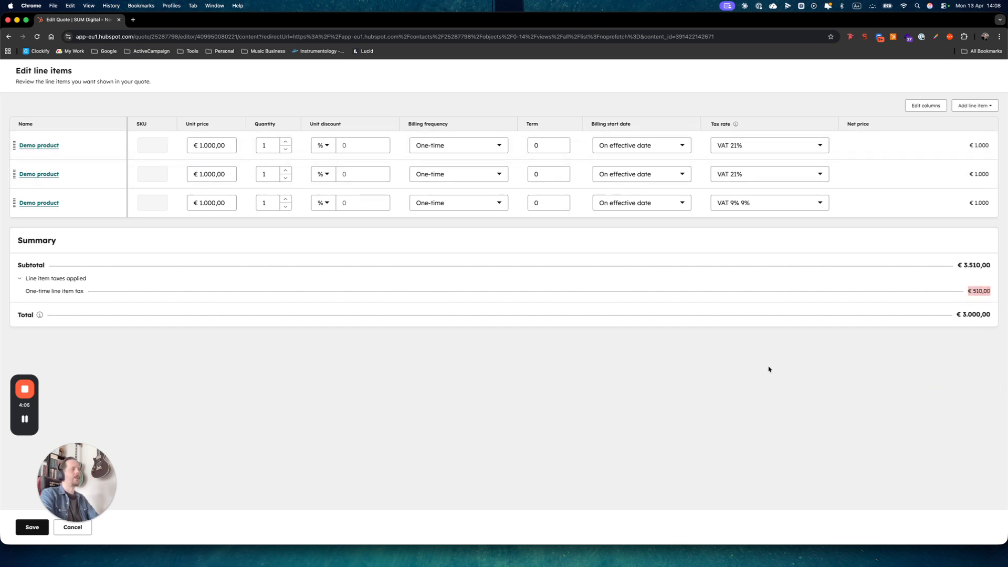
click(711, 369)
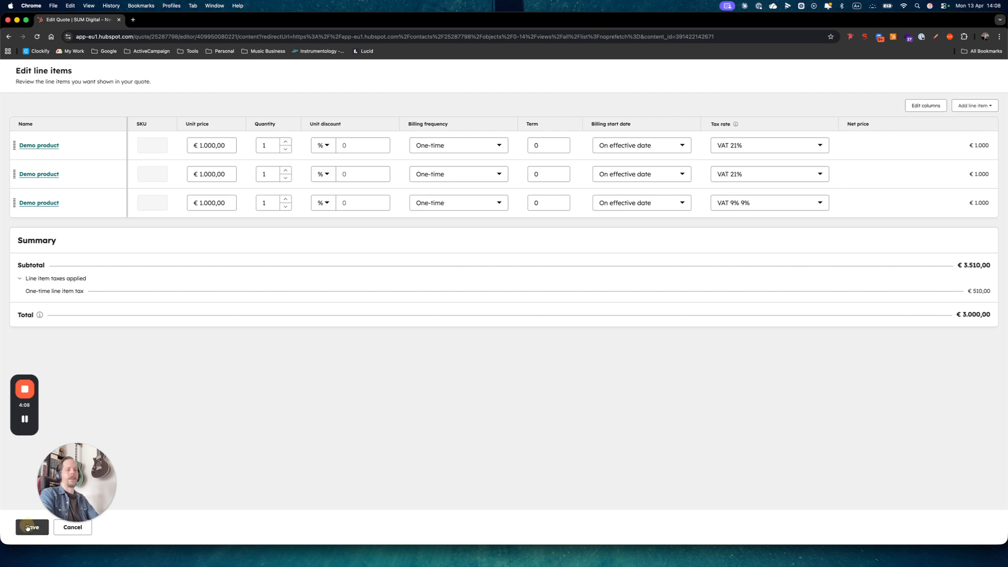
click(30, 527)
Step: Examine the taxes, the amount due on the effective date and the total contract value in the quote's line items section
scroll(633, 402, down, 4)
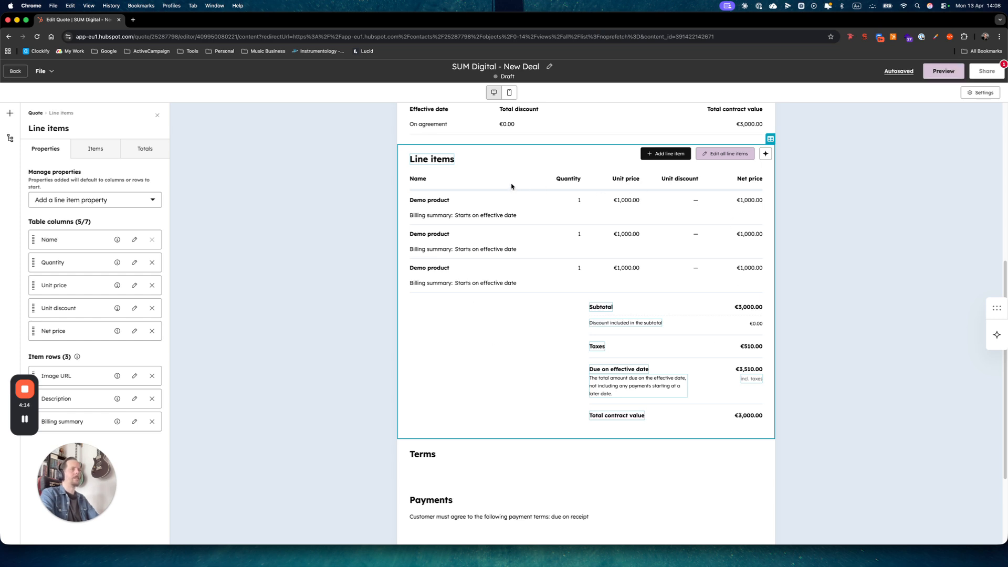
click(750, 346)
click(594, 370)
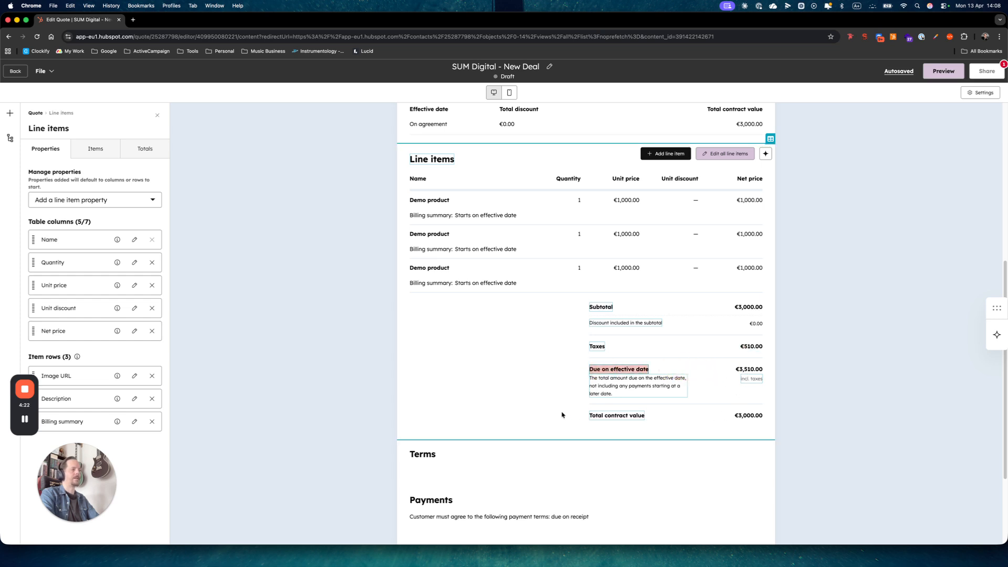
click(533, 414)
click(635, 415)
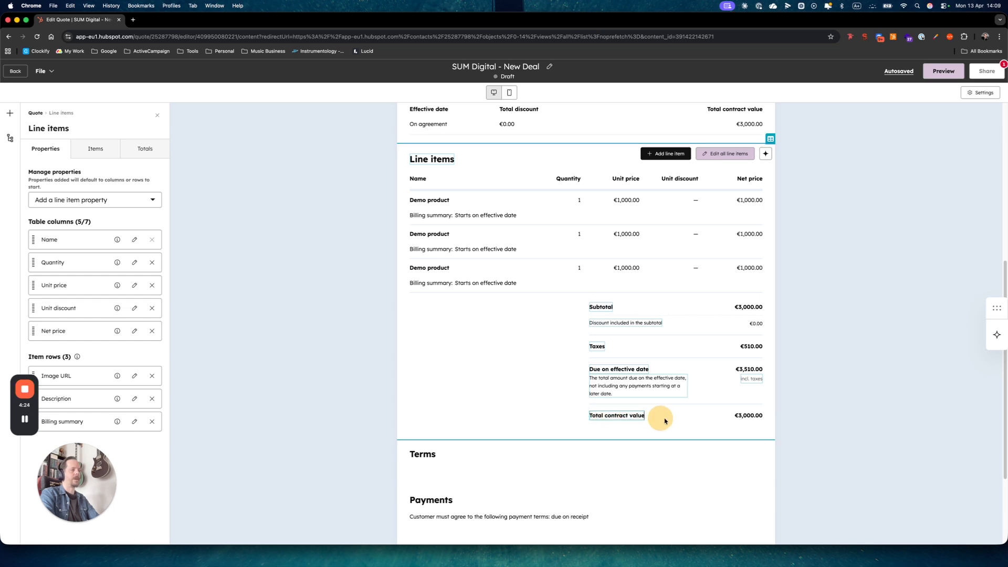
click(750, 416)
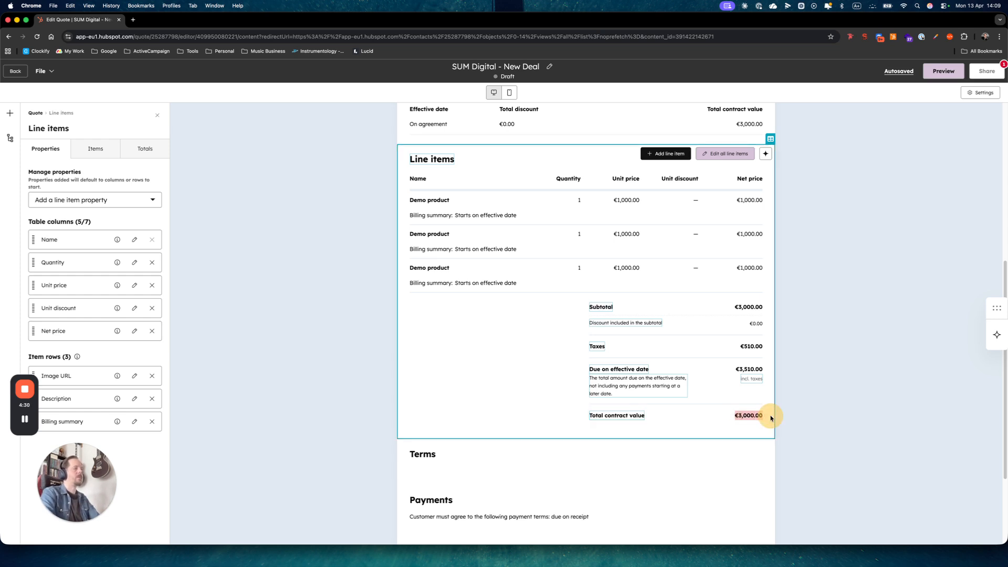